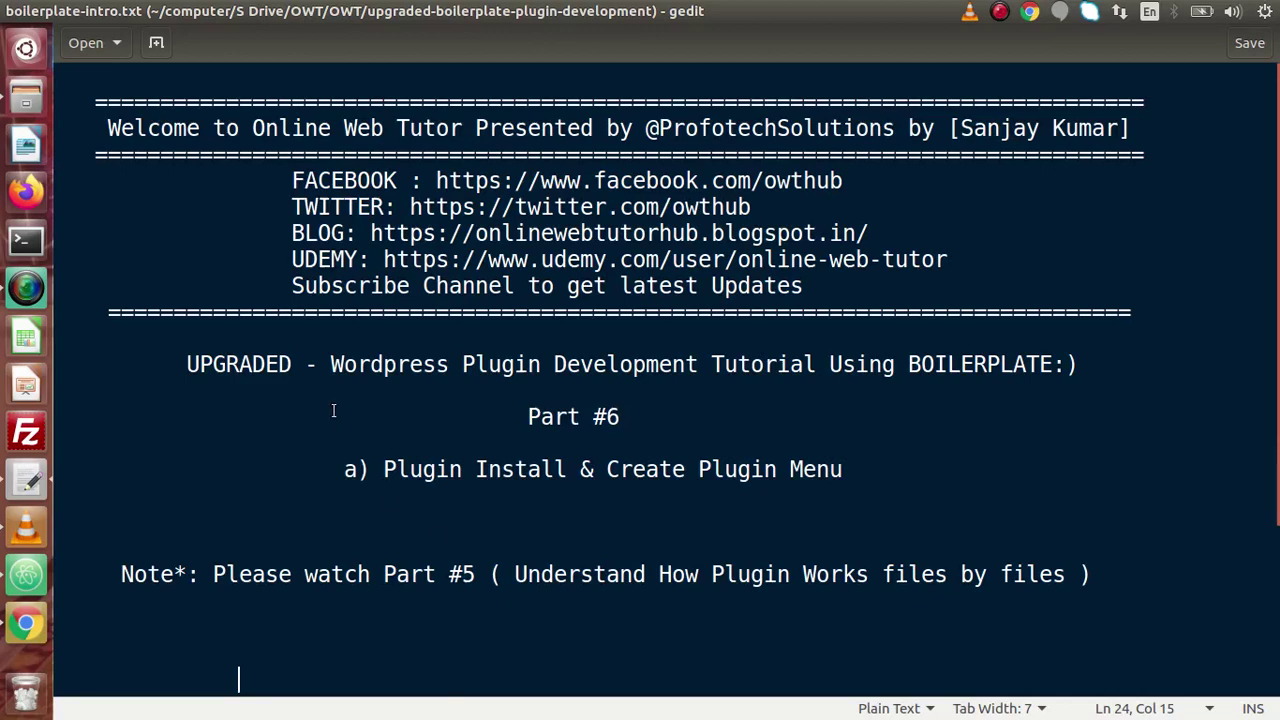
Bring up the WPPB.me generator in Chrome, scroll to Build Plugin, then switch to Files
click(36, 622)
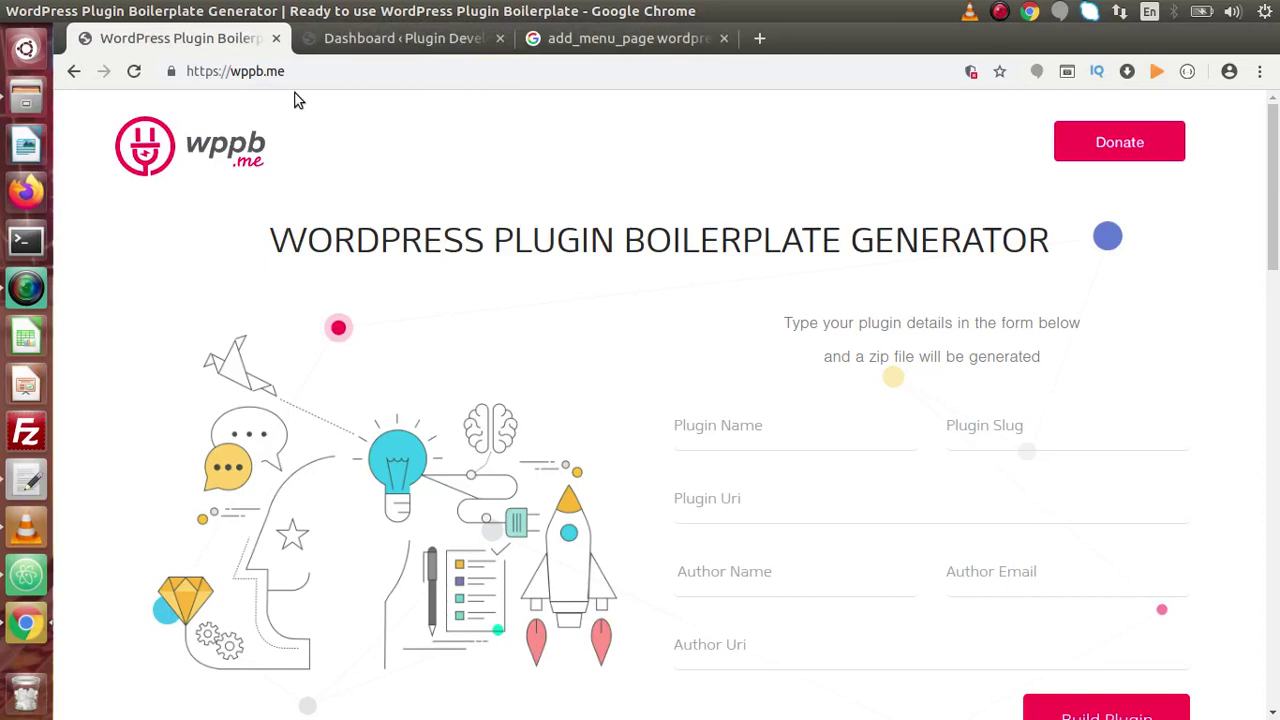
drag(1275, 210, 1275, 247)
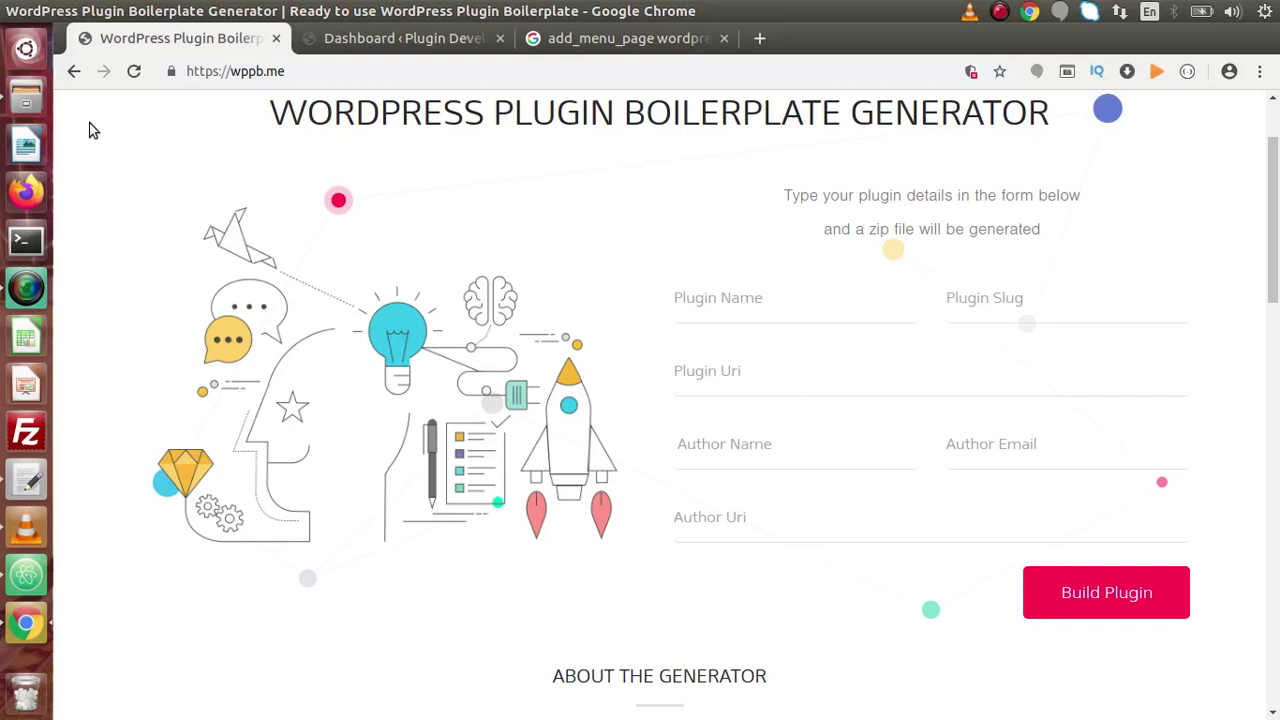
click(30, 98)
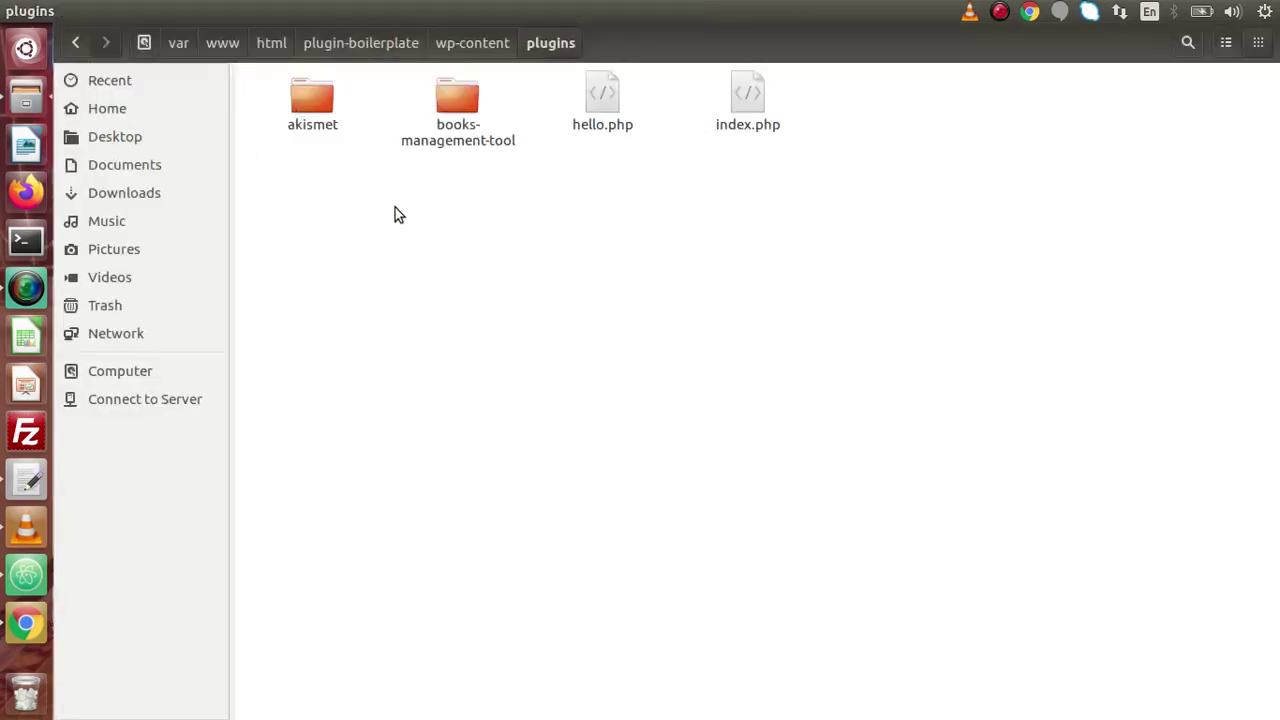
Browse to wp-content/plugins, select books-management-tool, then return to the WPPB.me generator in Chrome
click(362, 43)
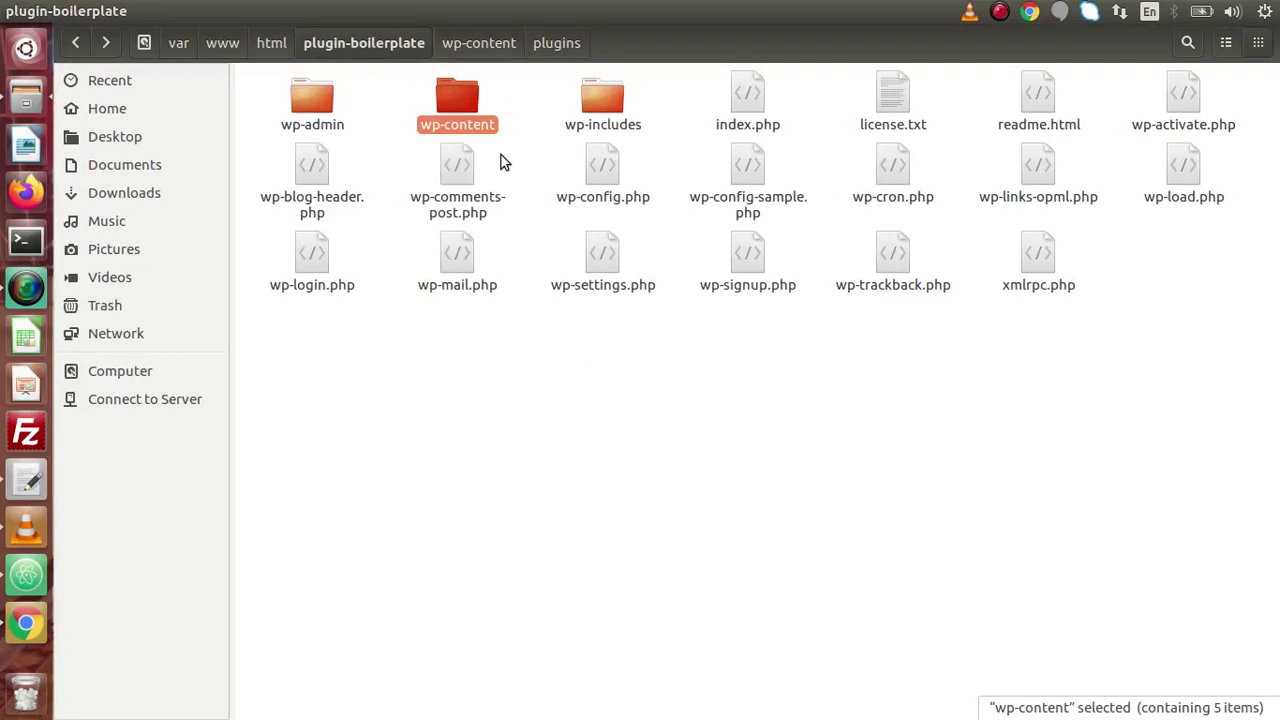
double_click(464, 102)
click(310, 102)
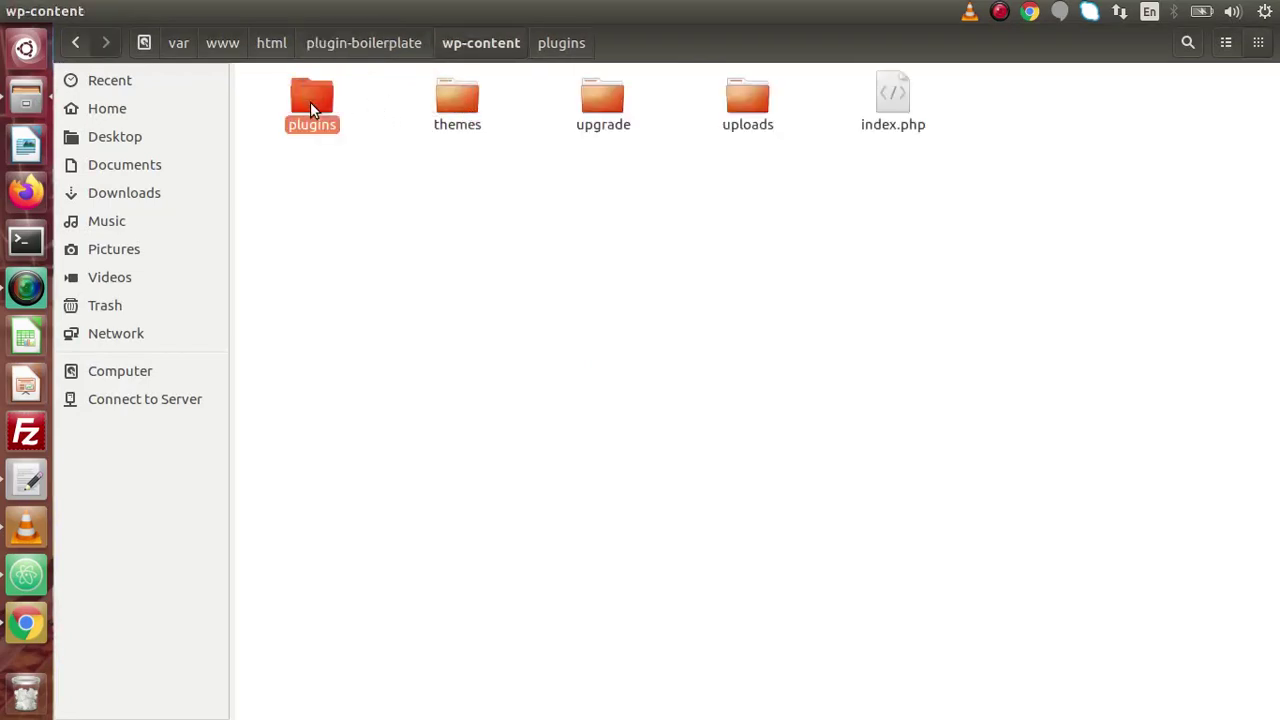
double_click(310, 102)
click(460, 99)
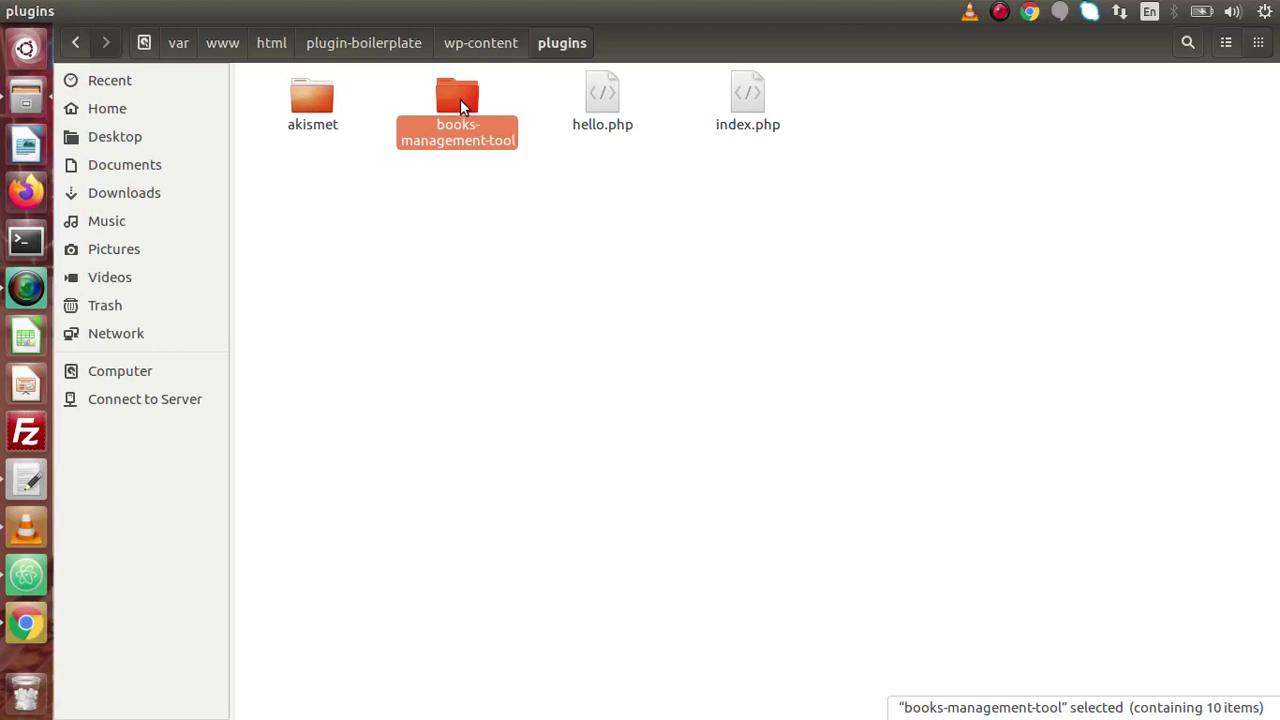
click(26, 624)
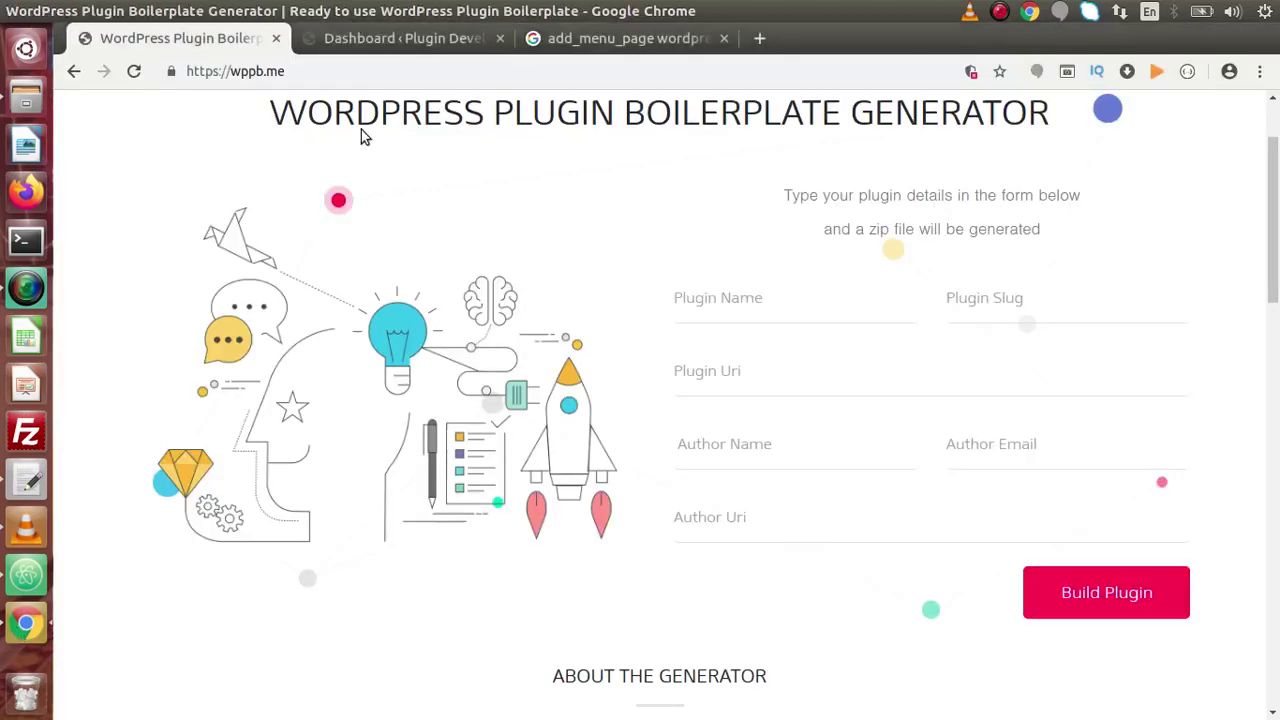
Go from the WordPress Dashboard through Installed Plugins to the Add Plugins page
click(400, 40)
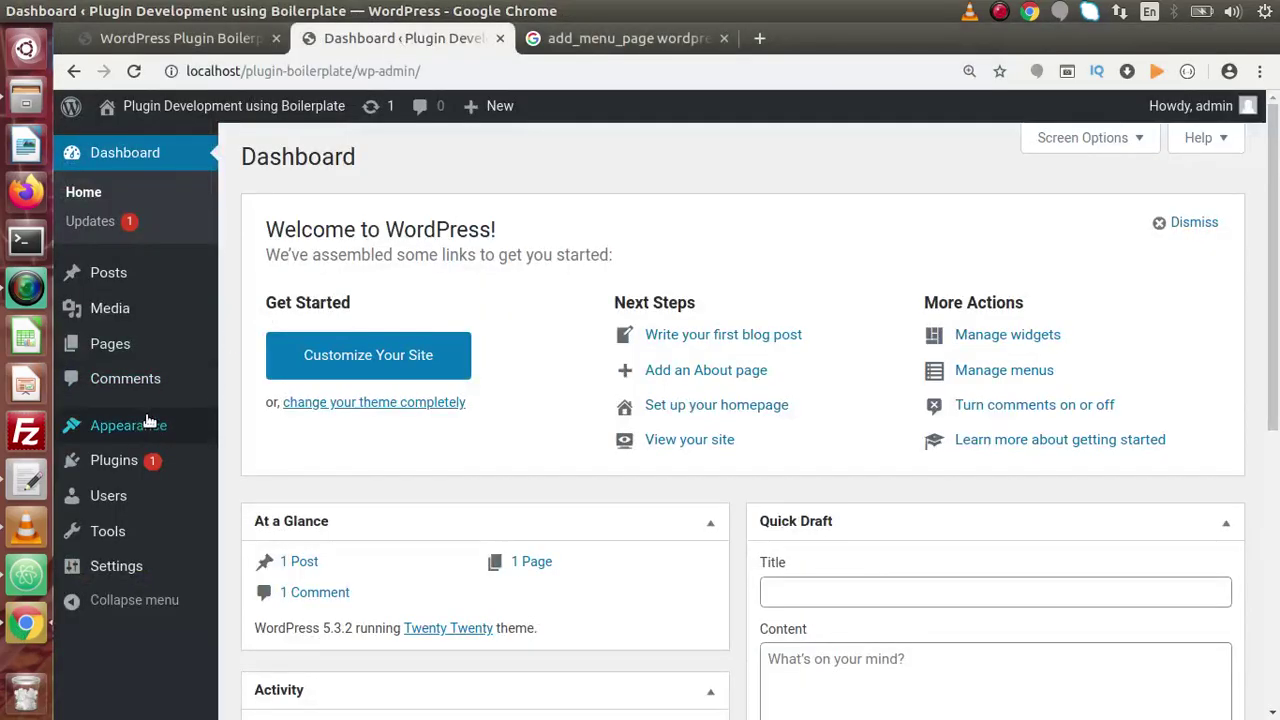
click(125, 457)
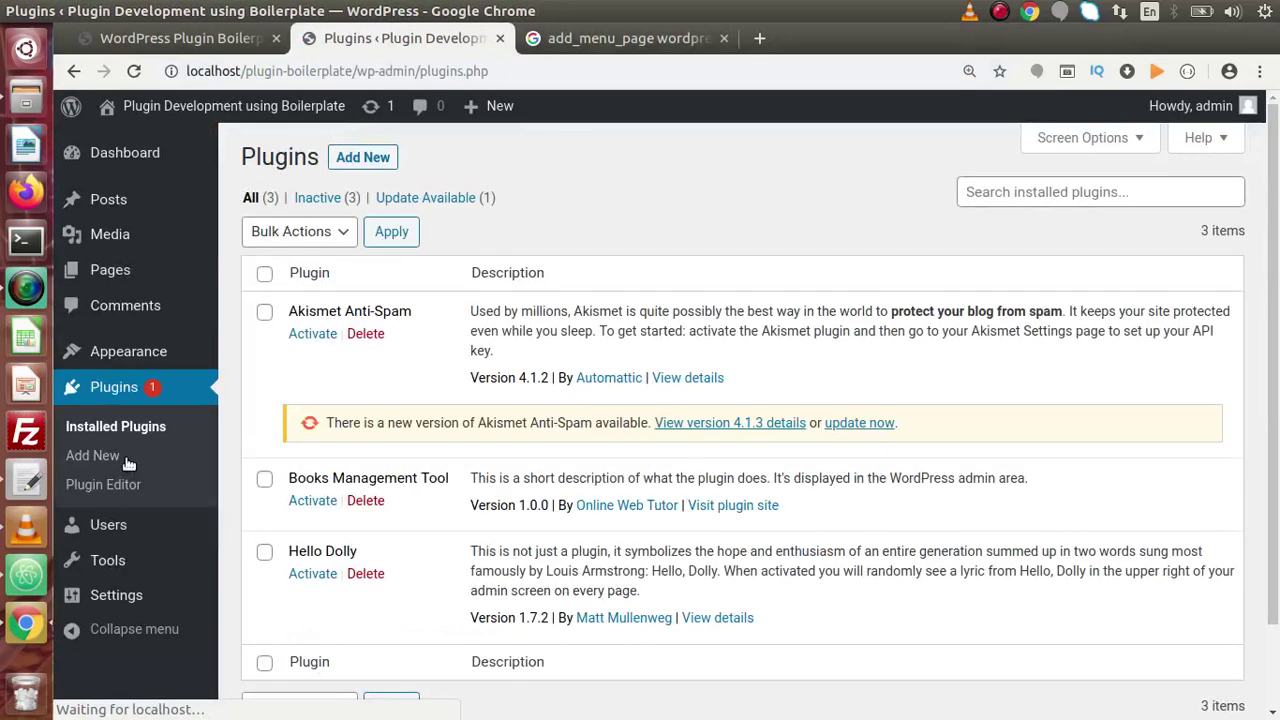
click(359, 161)
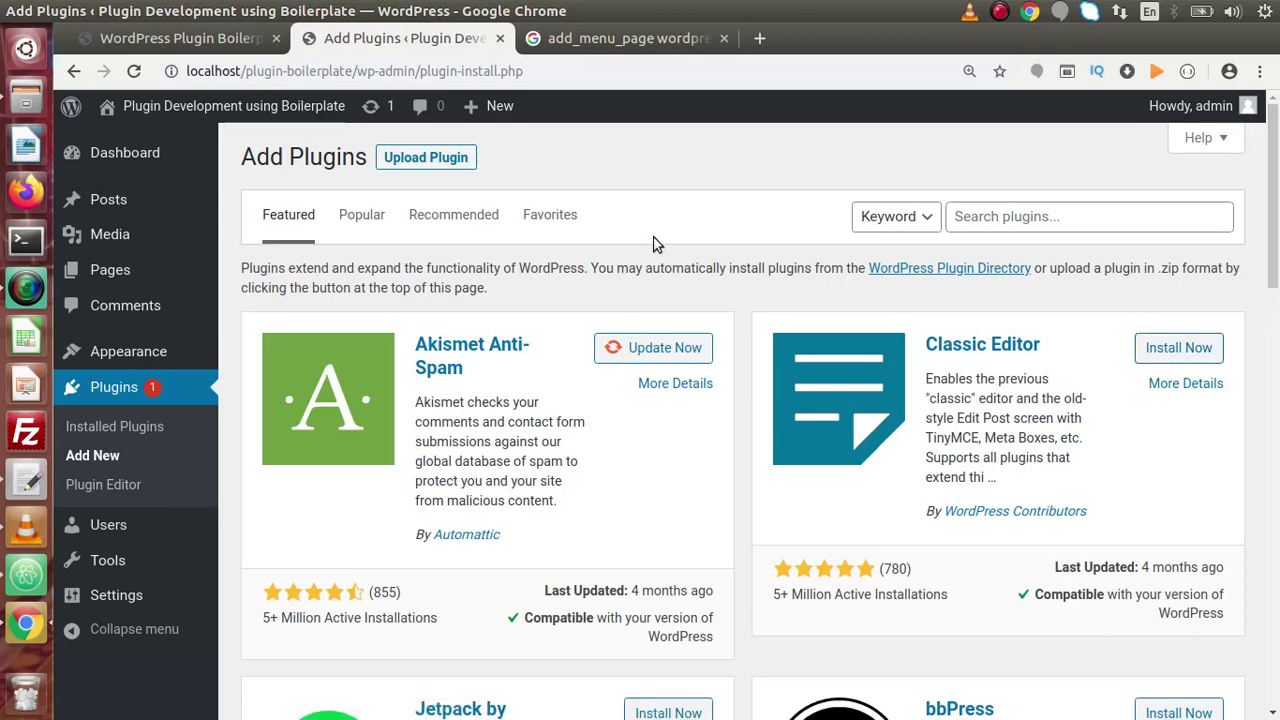
Reveal the Upload Plugin zip form, glance at the WPPB tab, then bring Files forward
click(460, 163)
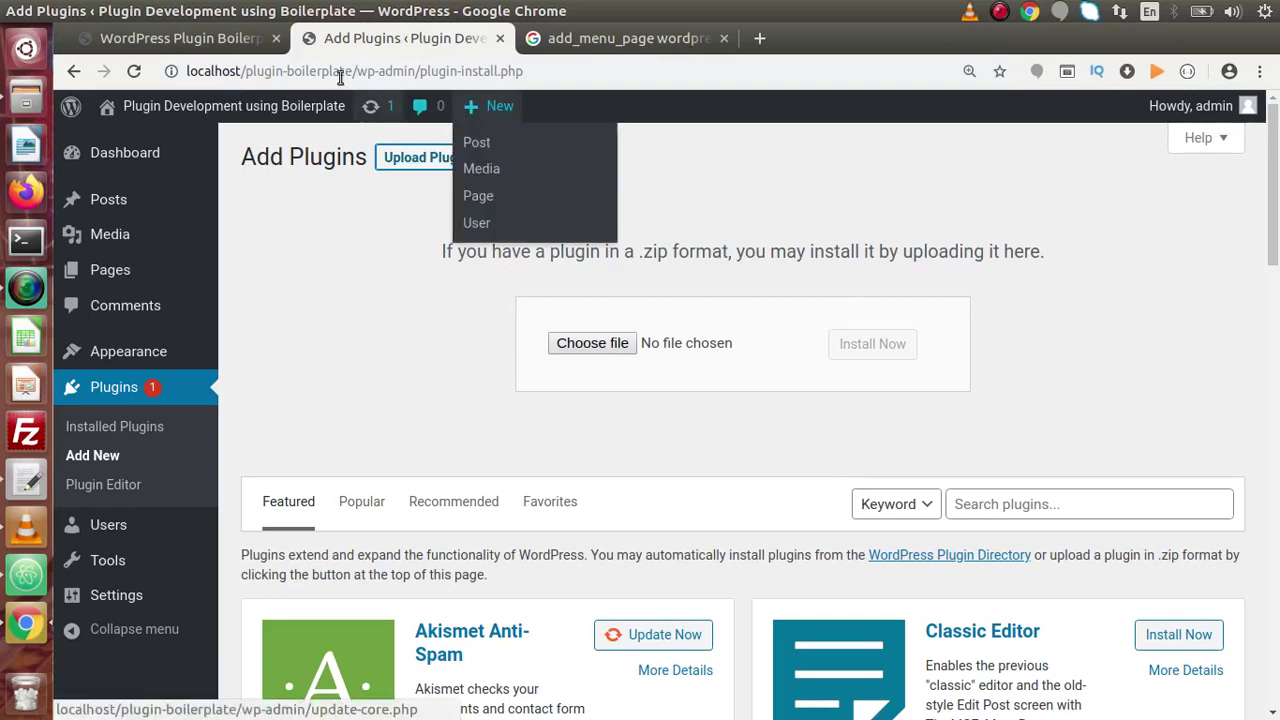
click(231, 42)
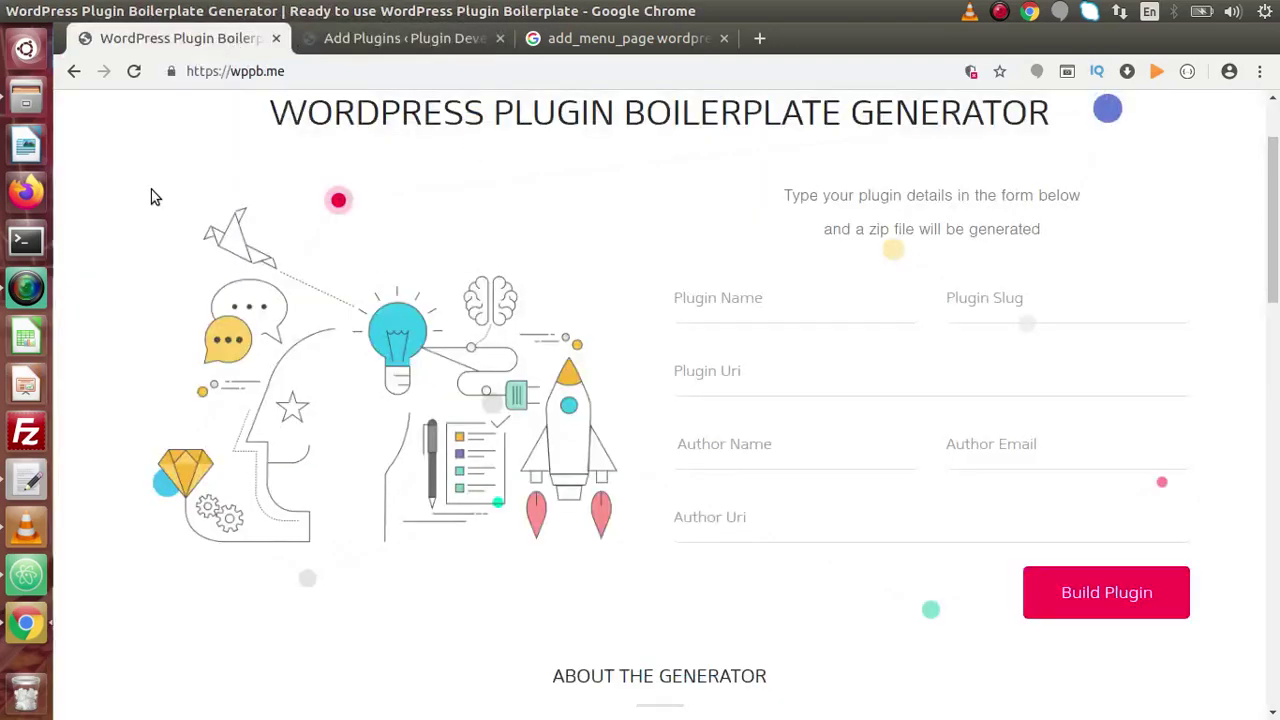
click(41, 105)
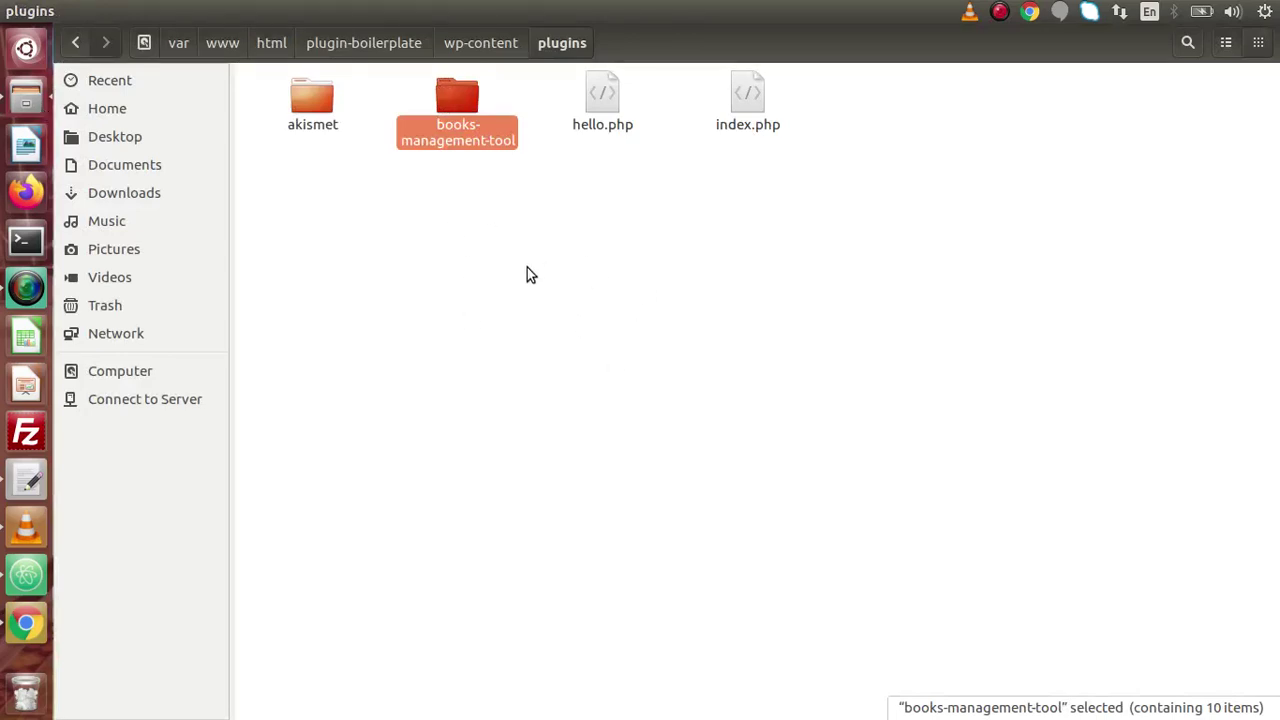
Recheck books-management-tool in the Files plugins folder, then return to WordPress Add Plugins
click(27, 622)
click(444, 40)
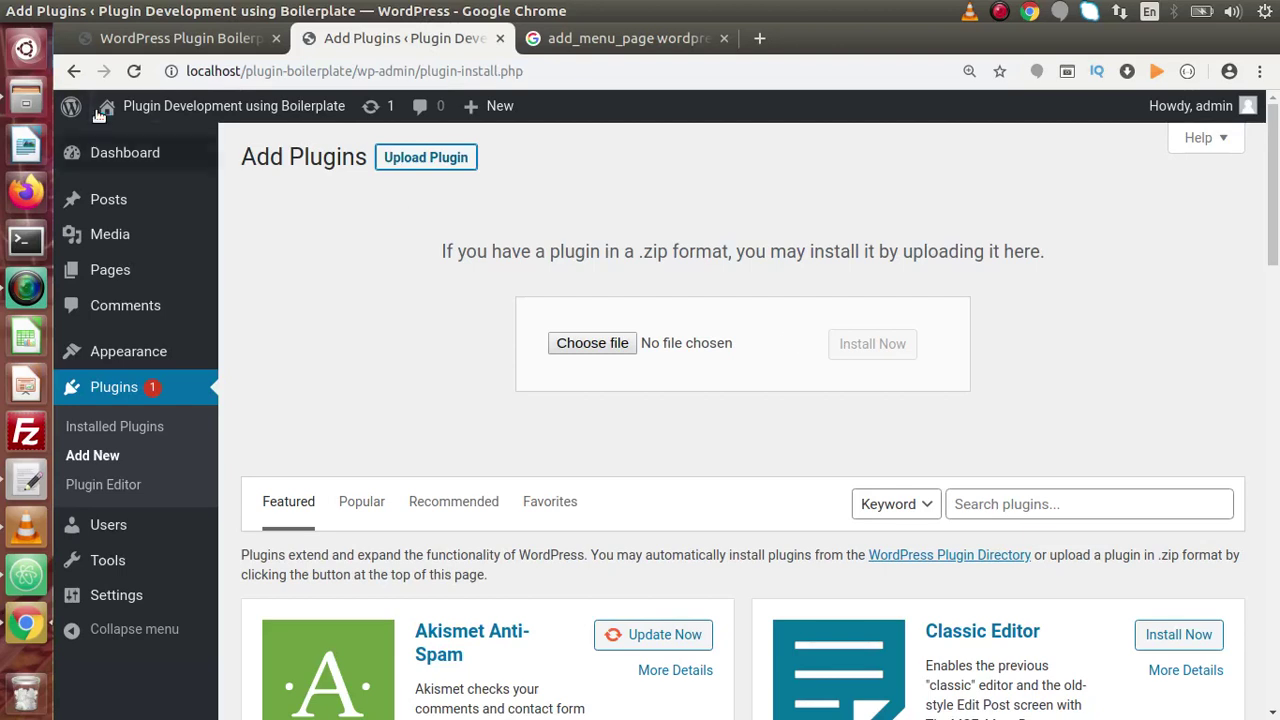
click(26, 95)
click(436, 194)
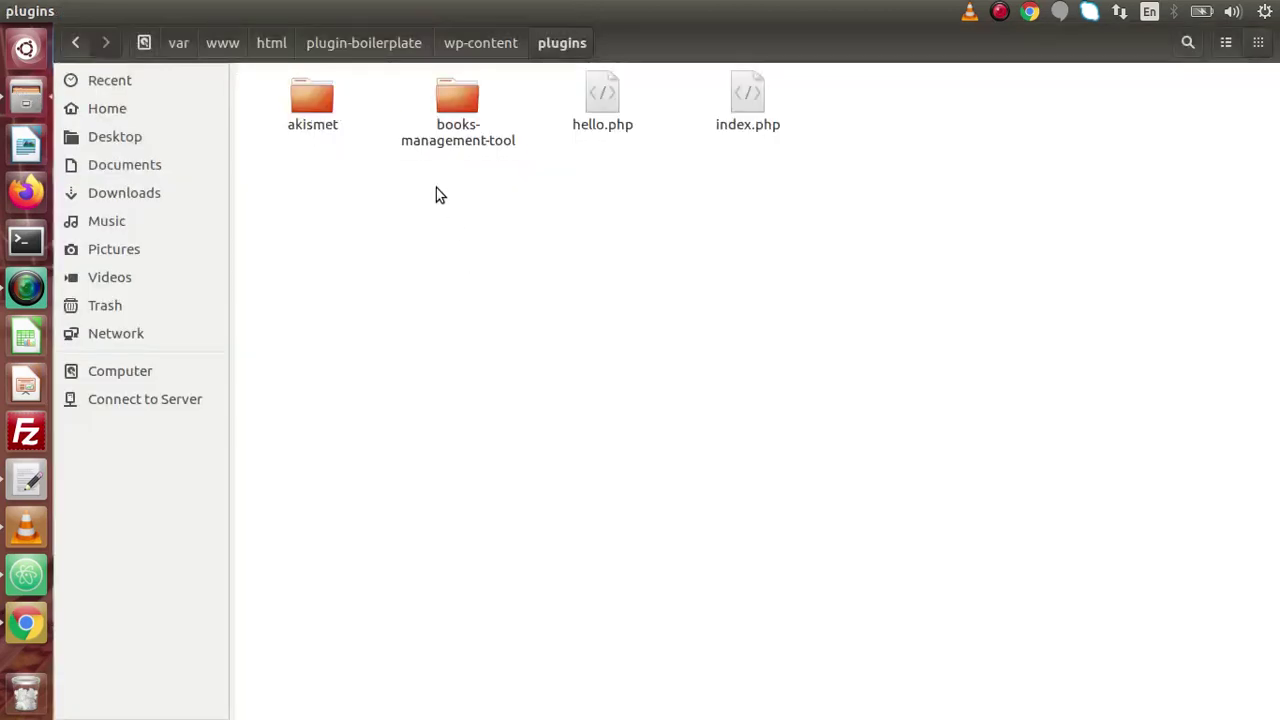
click(469, 98)
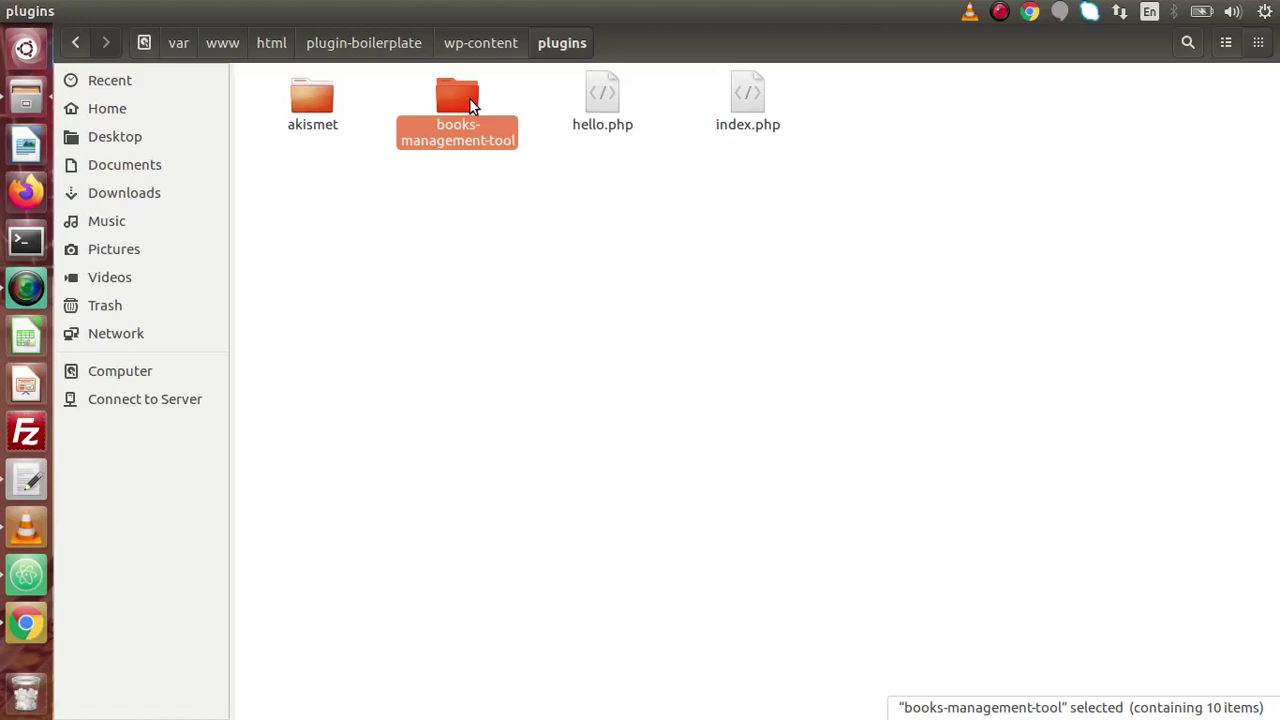
click(27, 624)
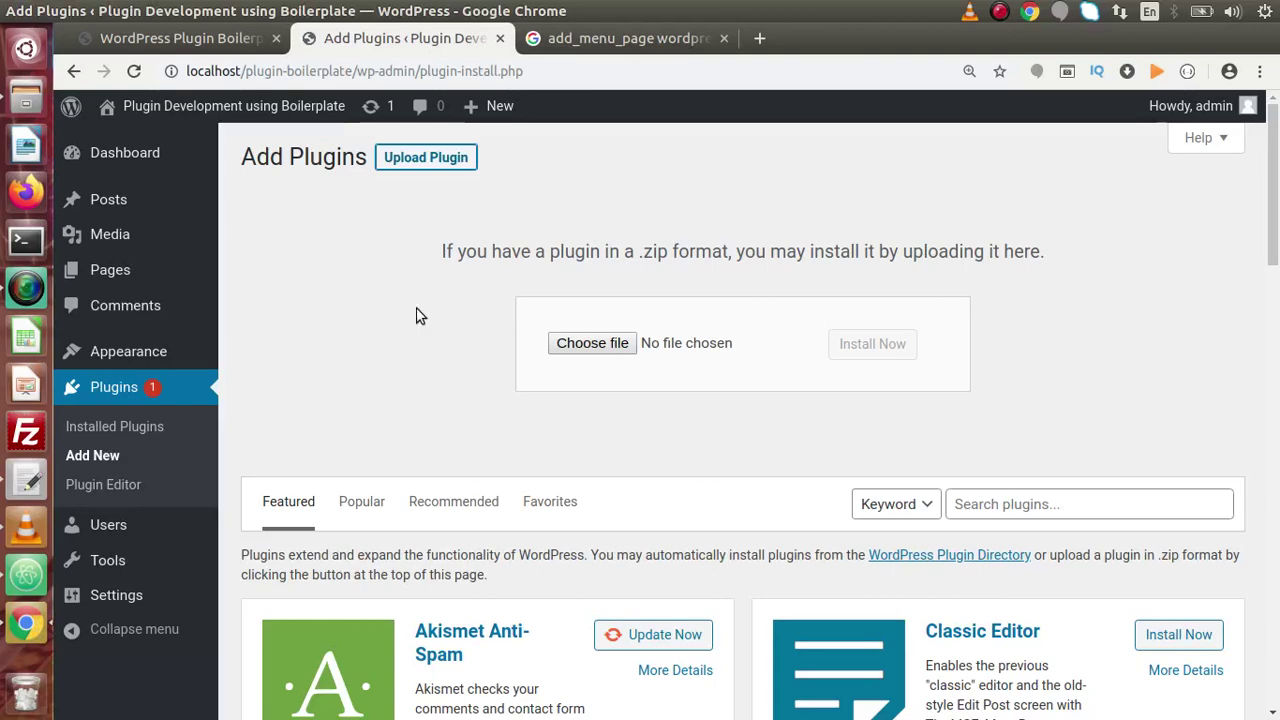
View the WordPress installed plugins list, then switch to the Files plugins folder
click(152, 426)
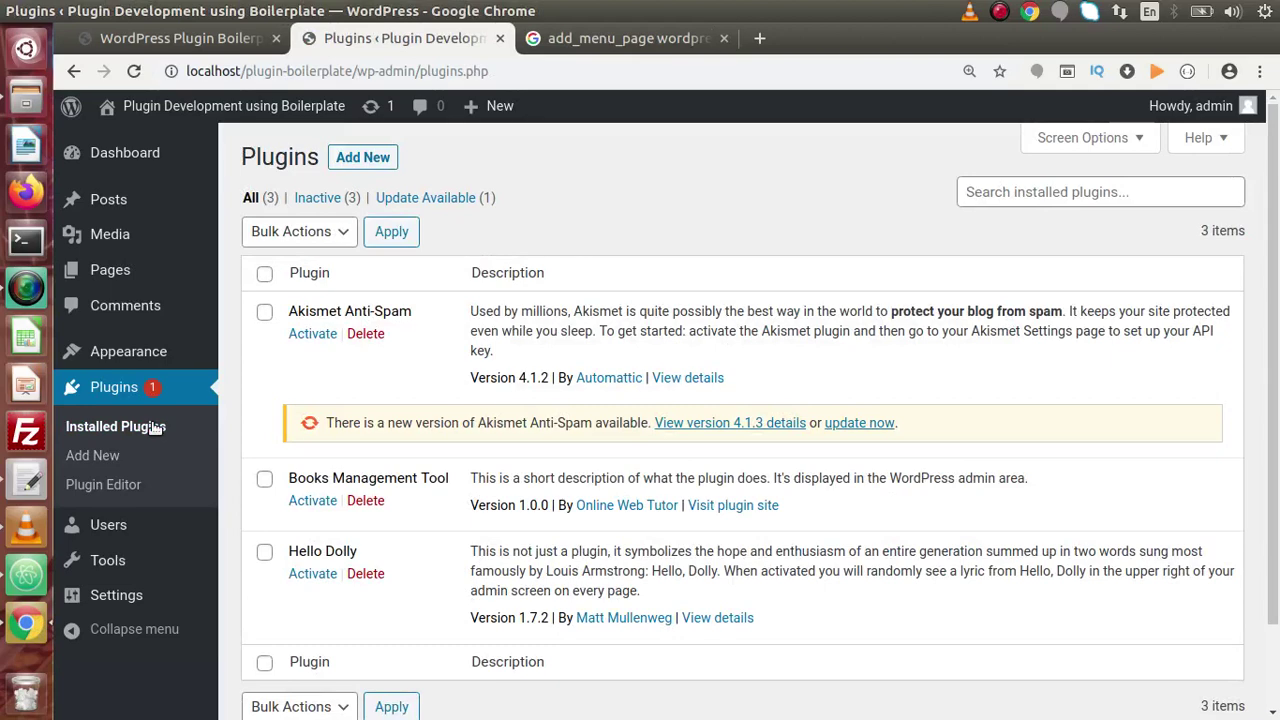
click(26, 100)
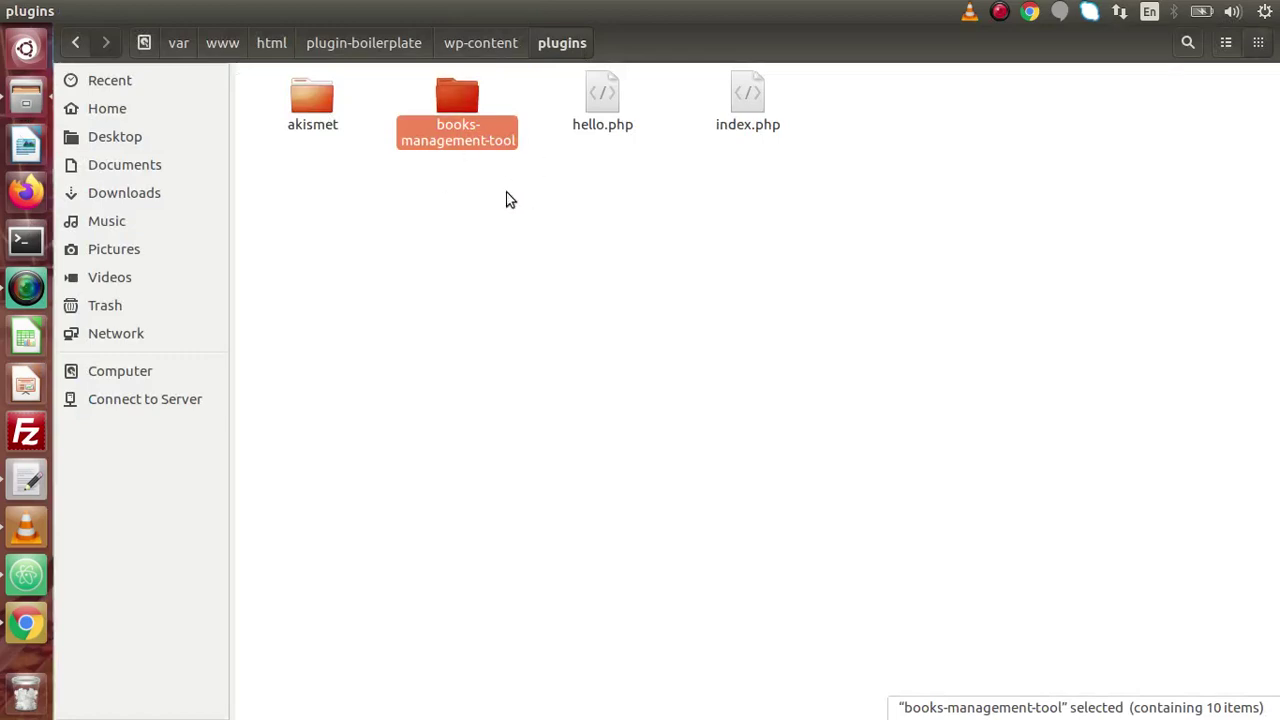
Return to Chrome, then open the books-management-tool project in Atom
key(alt+Tab)
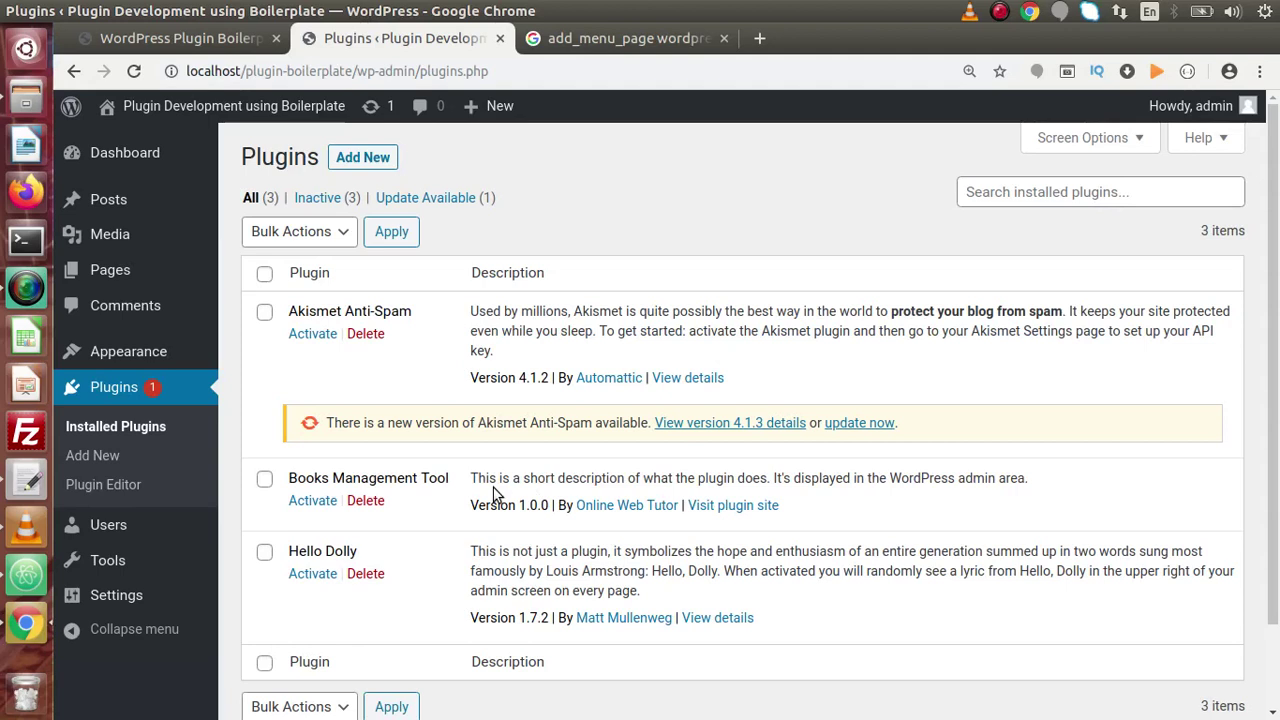
click(26, 574)
Open books-management-tool.php, highlight its header lines 16–25, then return to WordPress Plugins
click(175, 203)
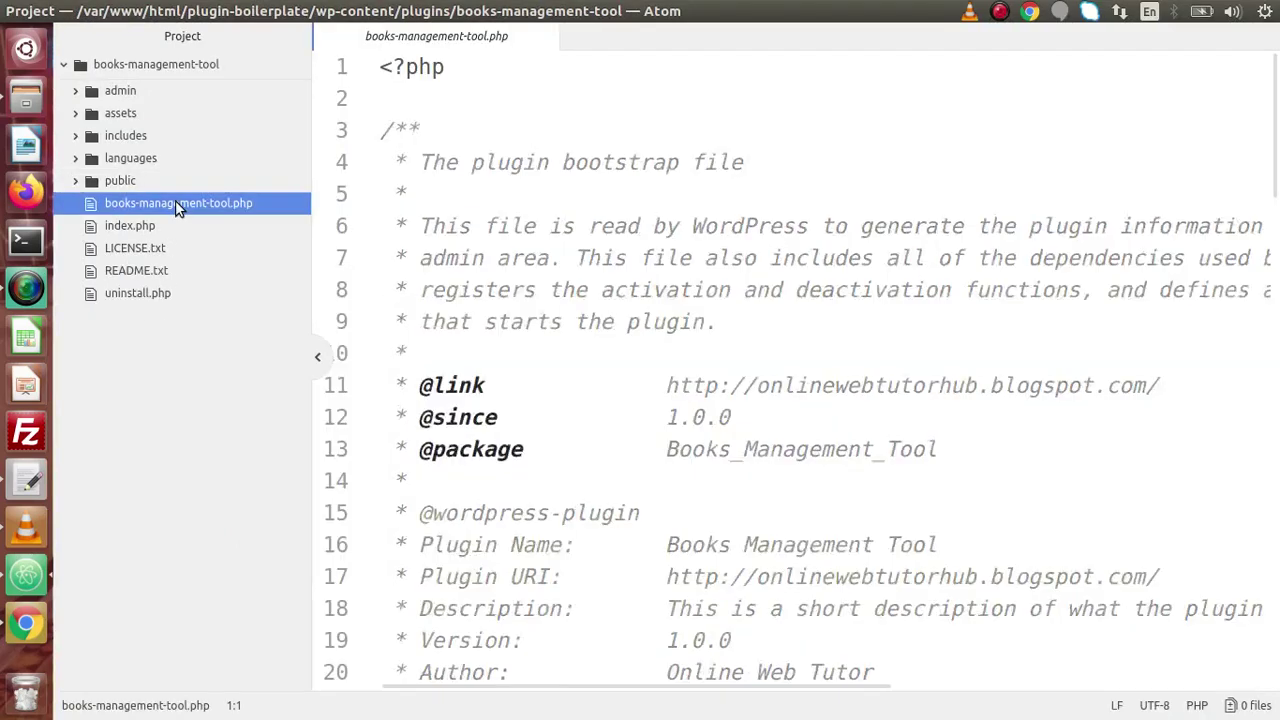
drag(1277, 140, 1277, 228)
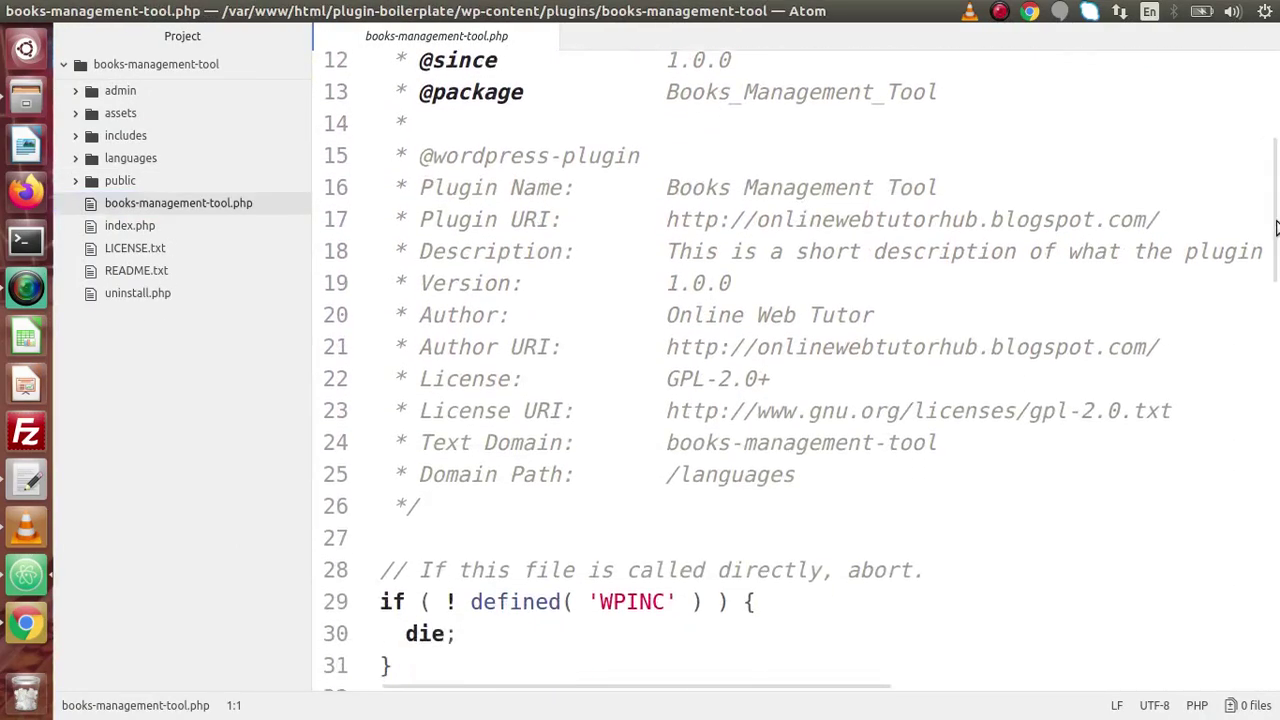
drag(404, 191, 827, 470)
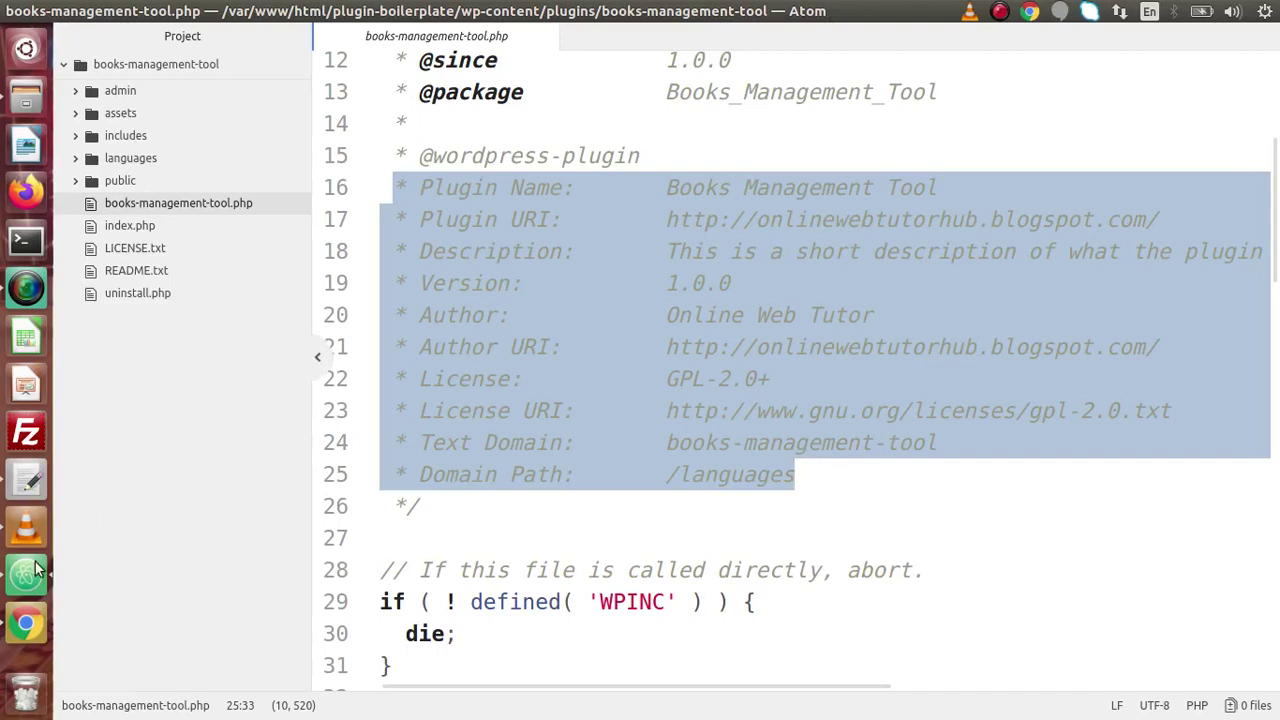
click(26, 622)
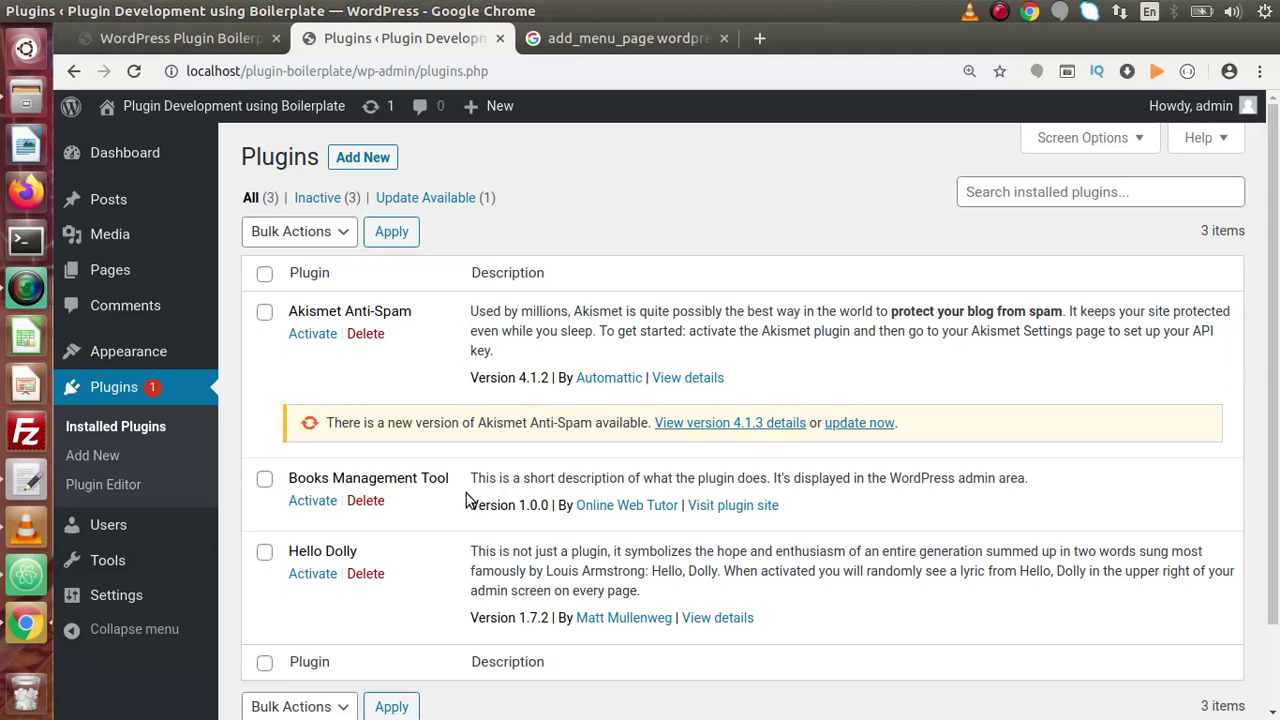
Activate Books Management Tool and highlight its 'Plugin activated.' notice
click(318, 501)
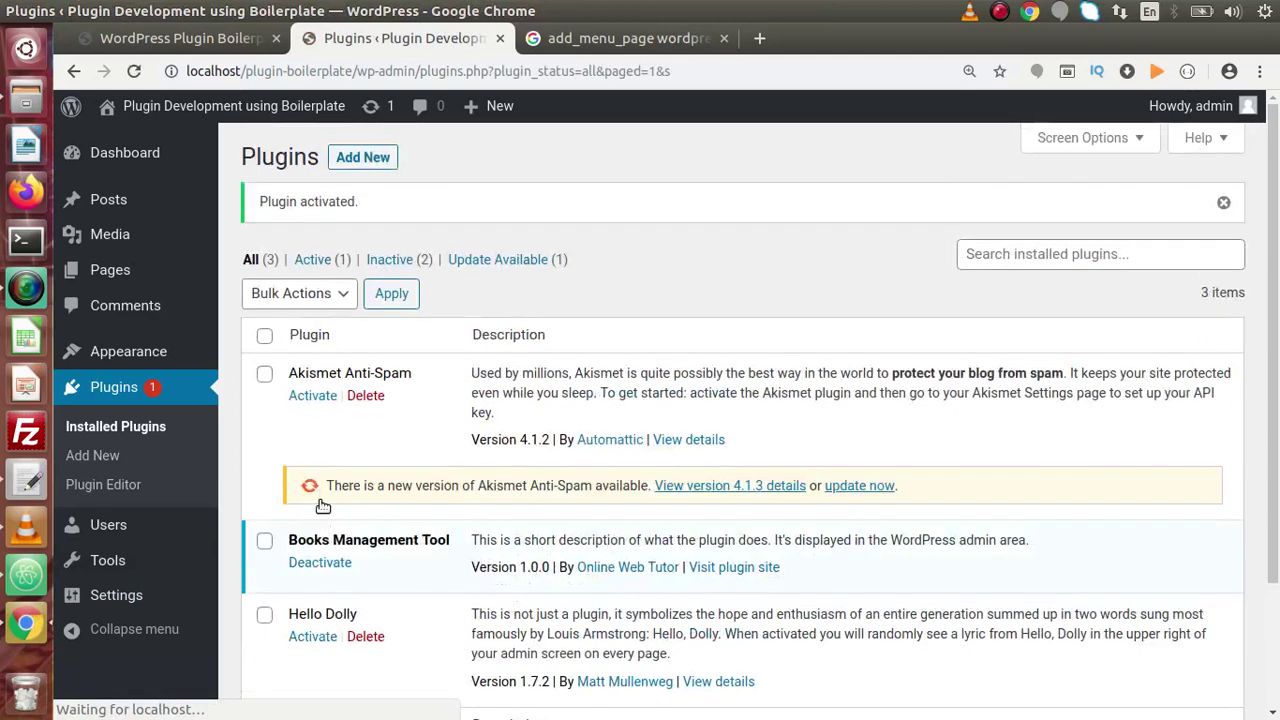
drag(358, 207, 259, 205)
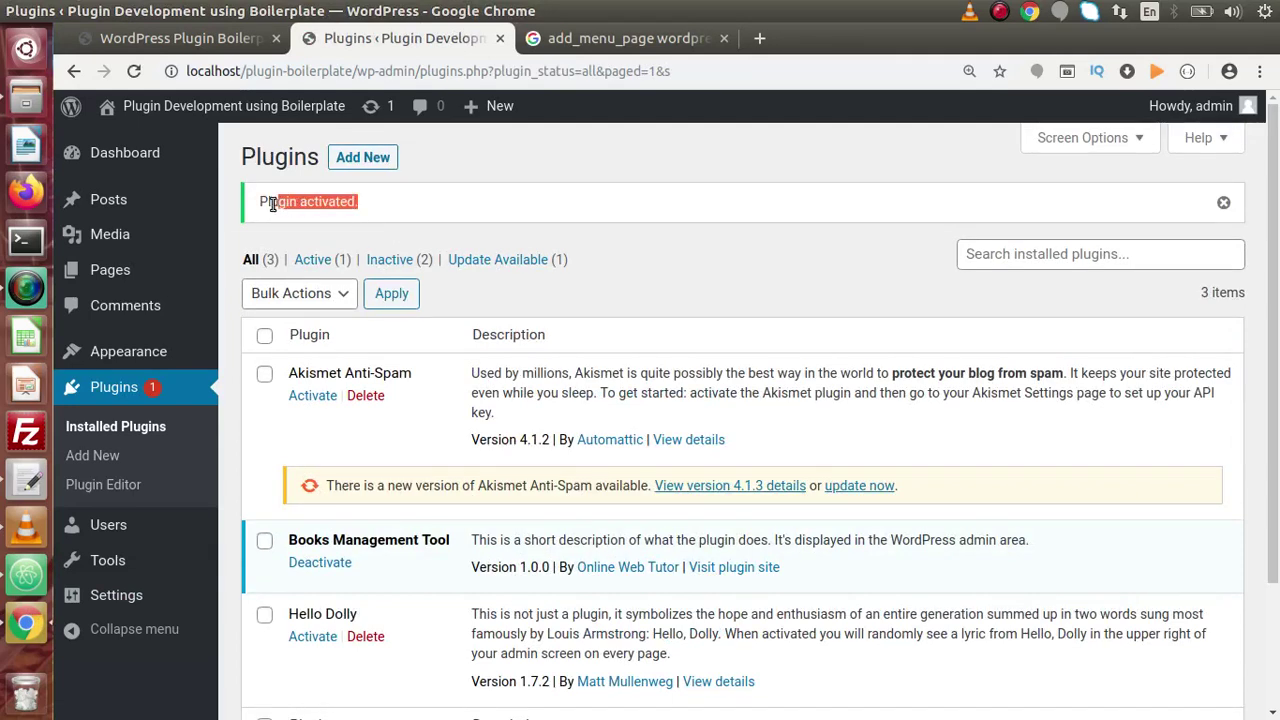
click(390, 215)
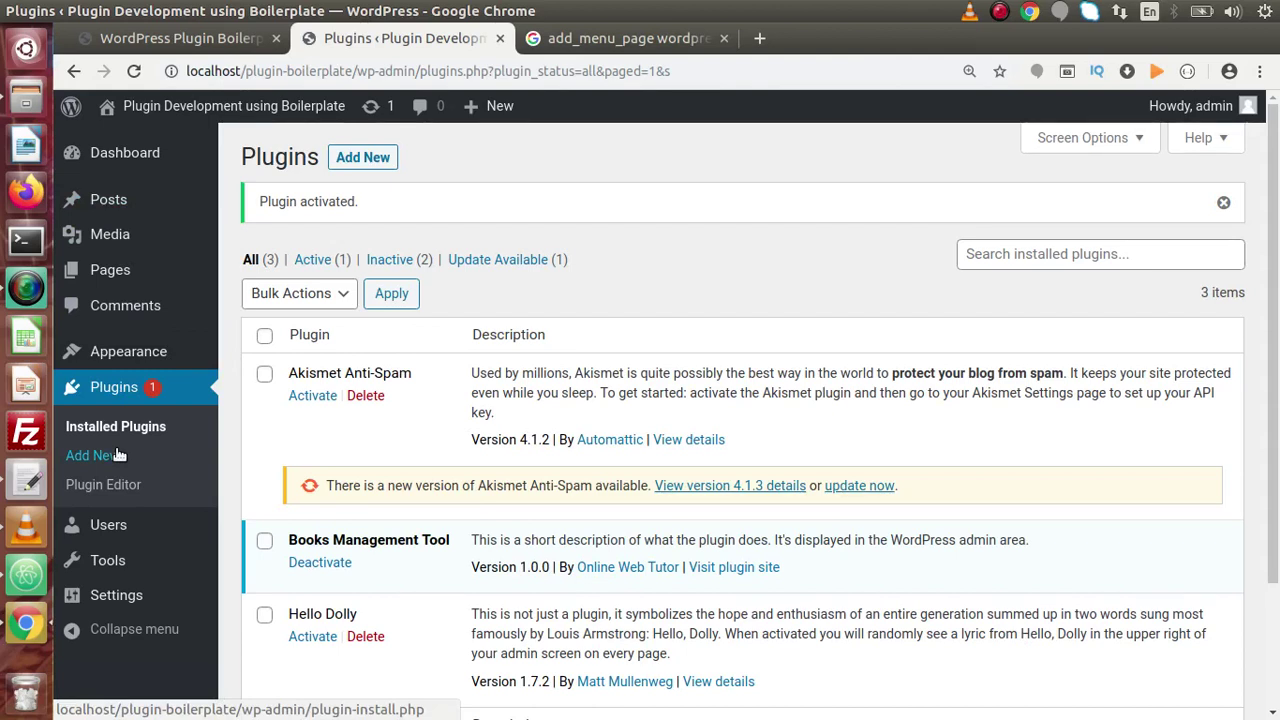
mouse_move(180, 560)
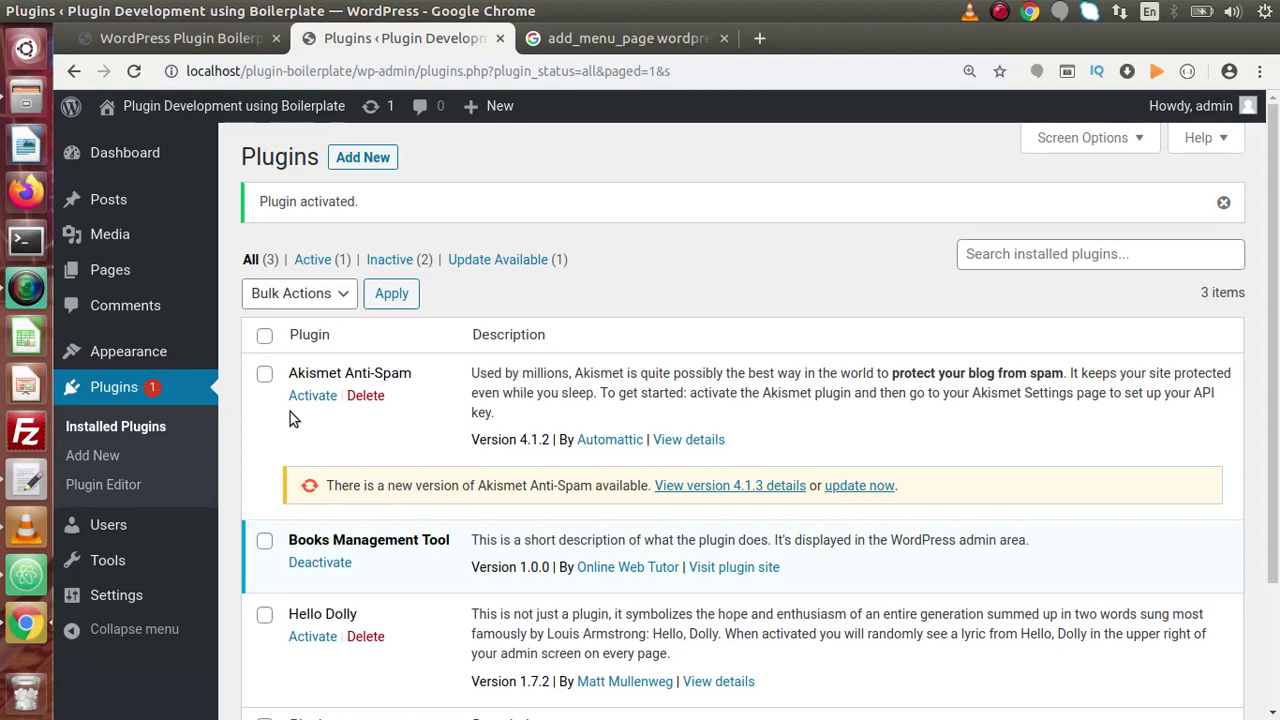
mouse_move(118, 207)
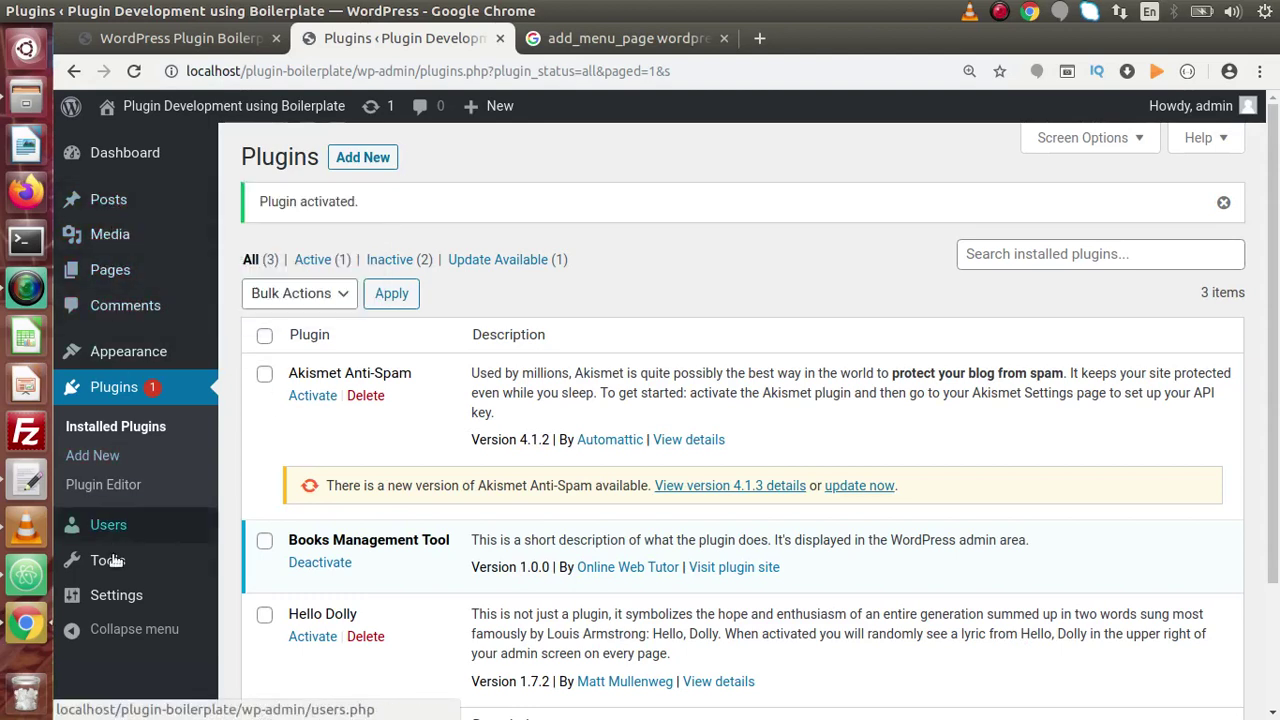
mouse_move(115, 589)
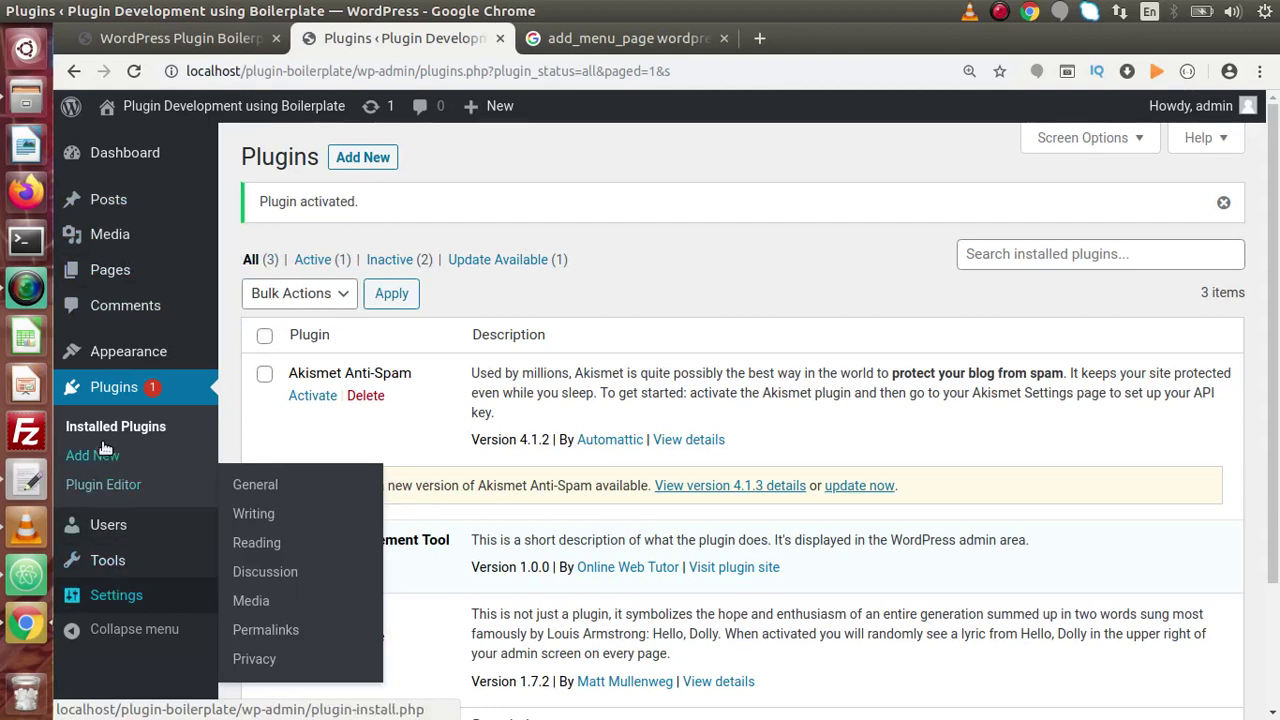
mouse_move(66, 210)
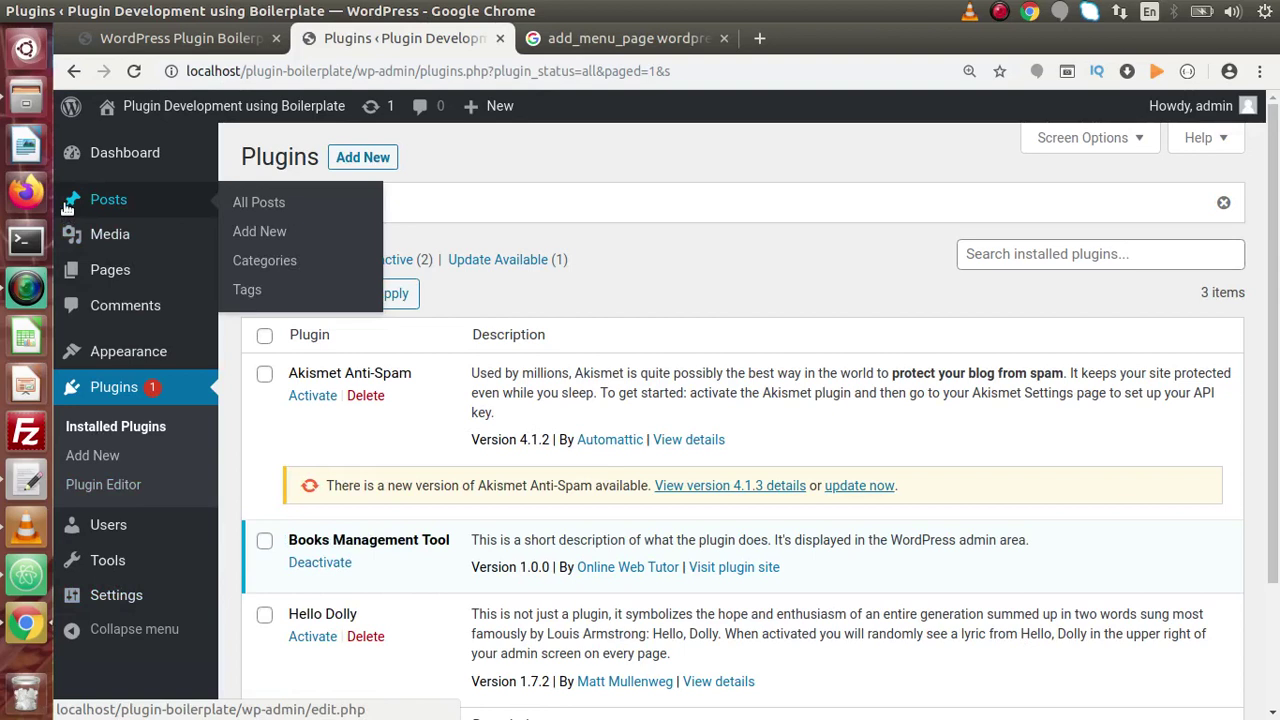
mouse_move(97, 249)
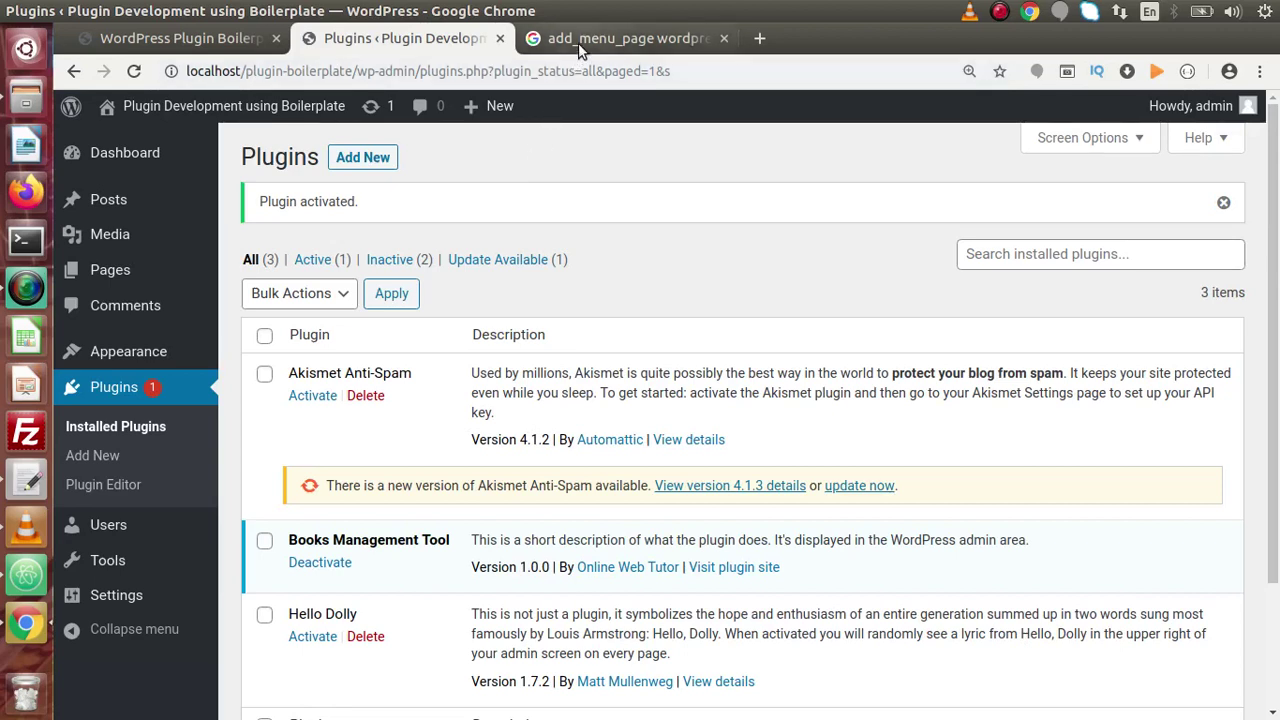
click(615, 38)
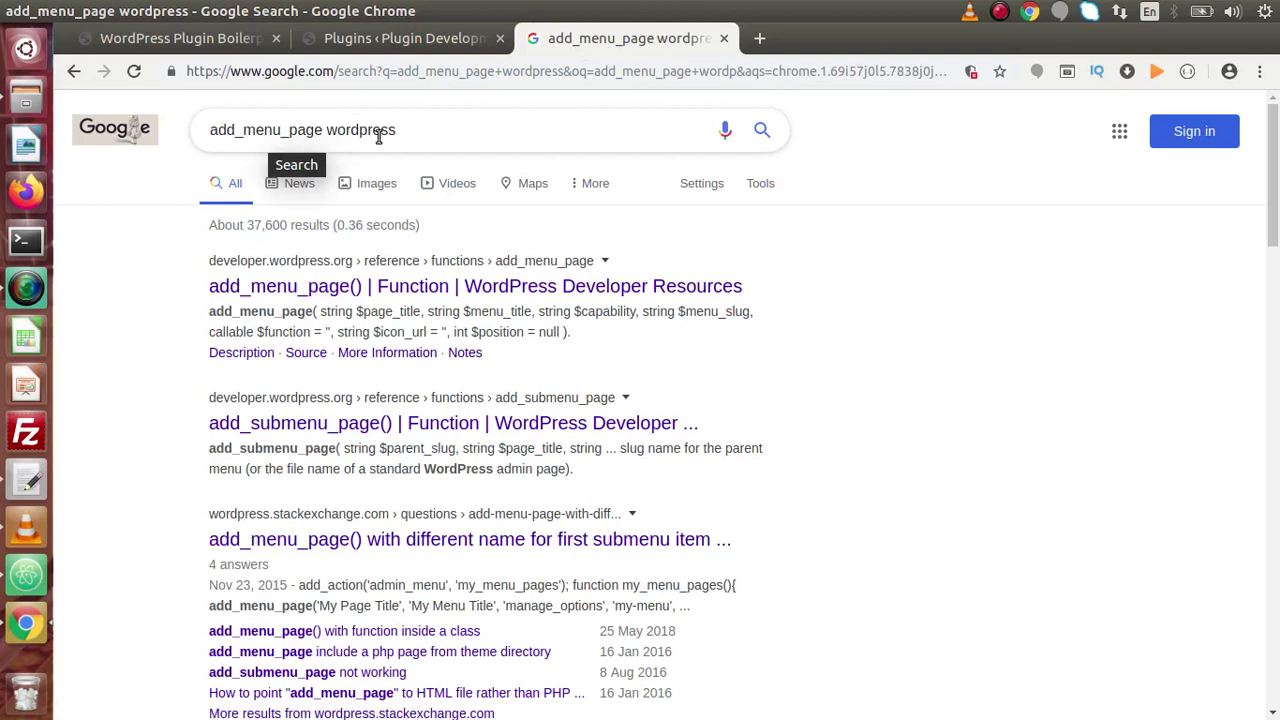
click(397, 37)
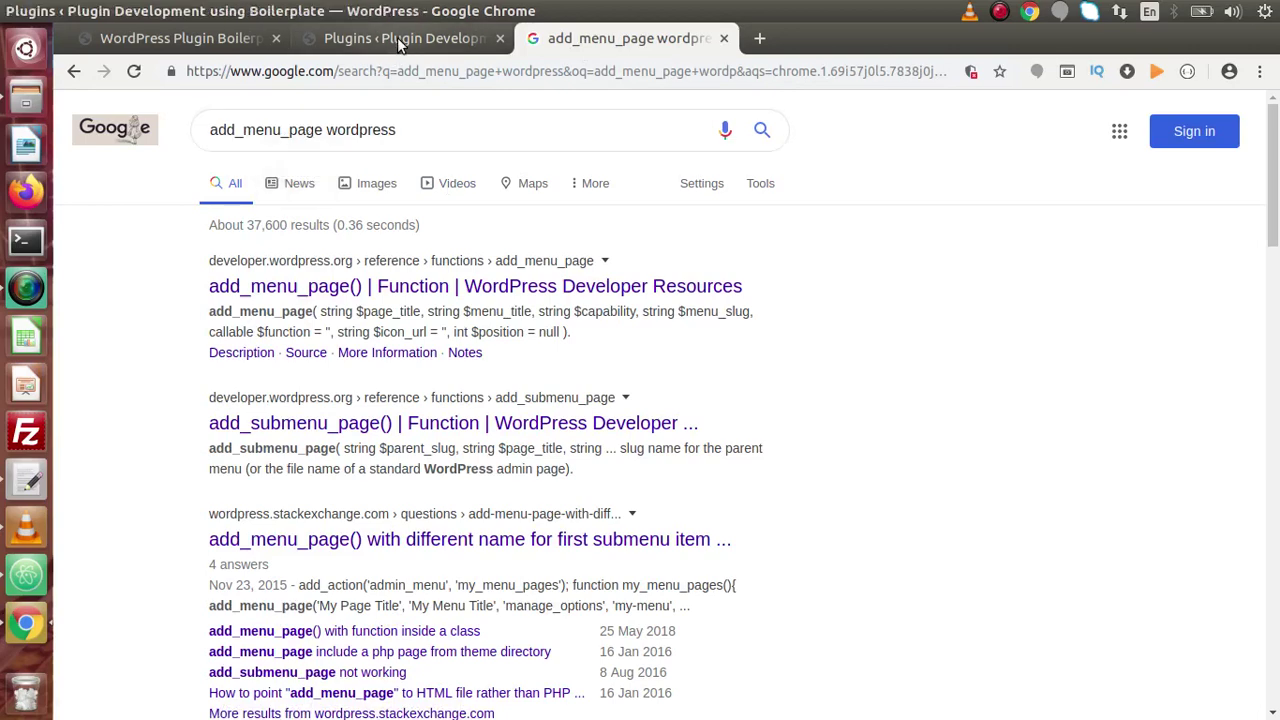